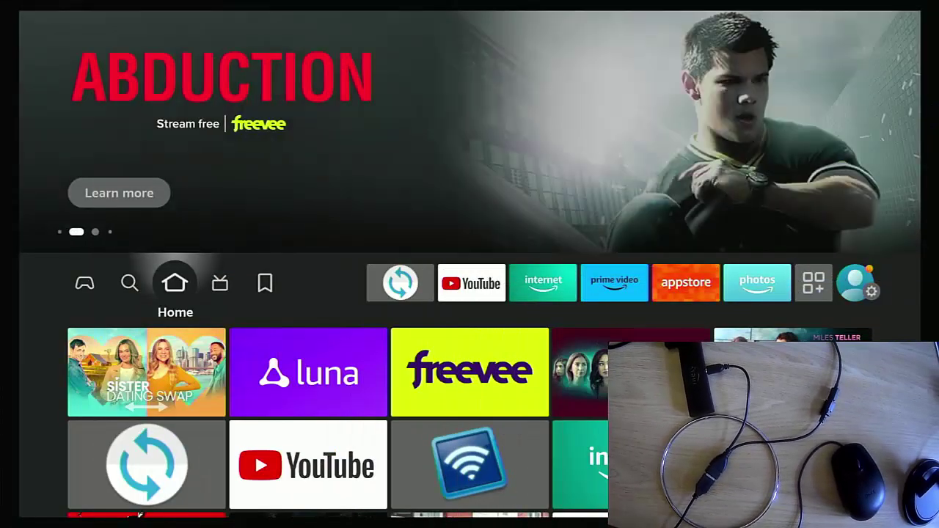
- Open the Mouse Toggle app to view its mouse service settings, and return to the home screen
key(Right)
key(Right)
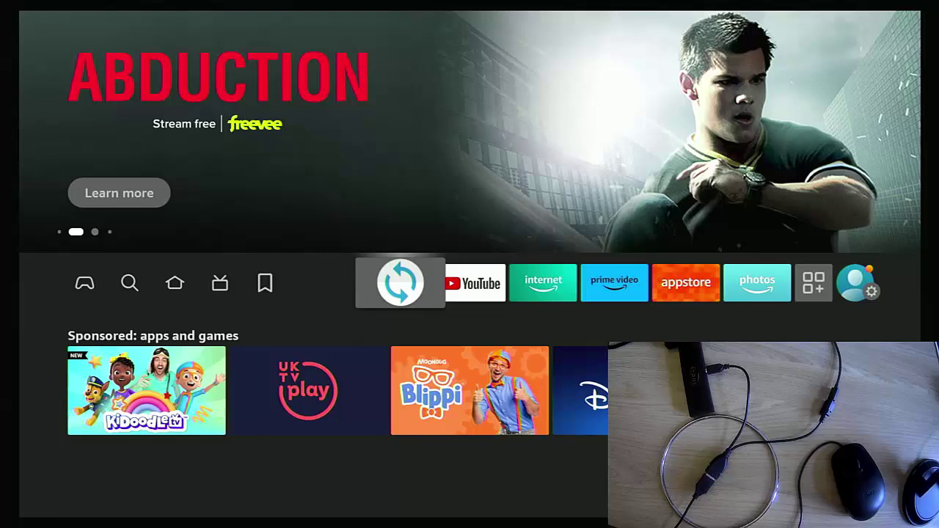
key(Return)
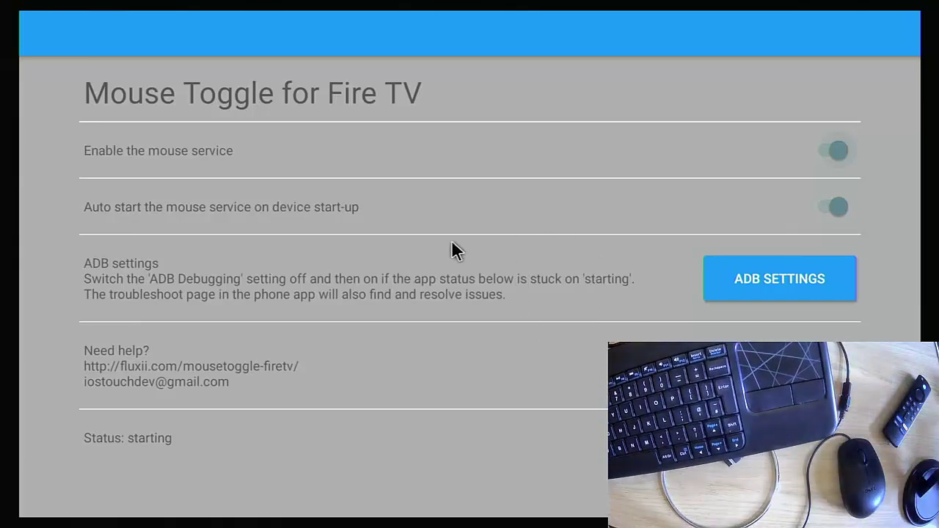
key(Home)
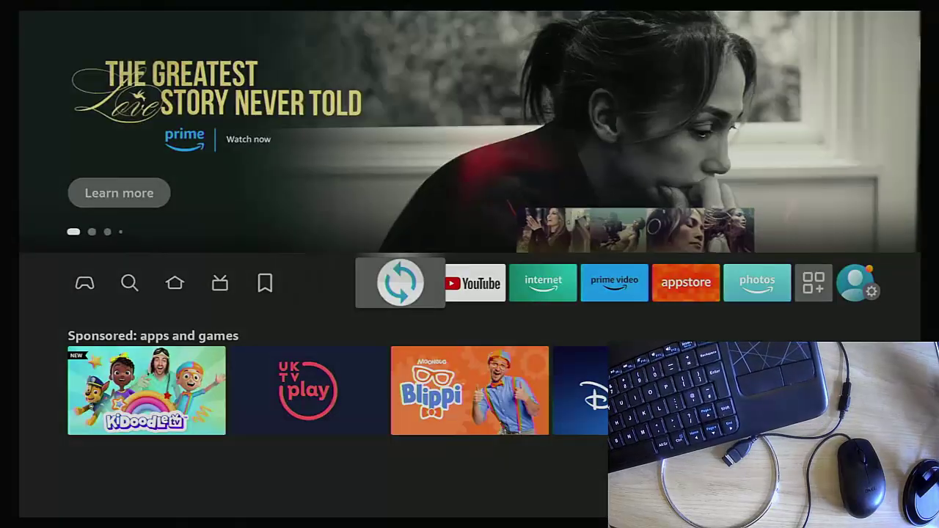
- Search for "bbc ipl" from the Find page and close the search suggestions
key(Left)
key(Left)
key(Left)
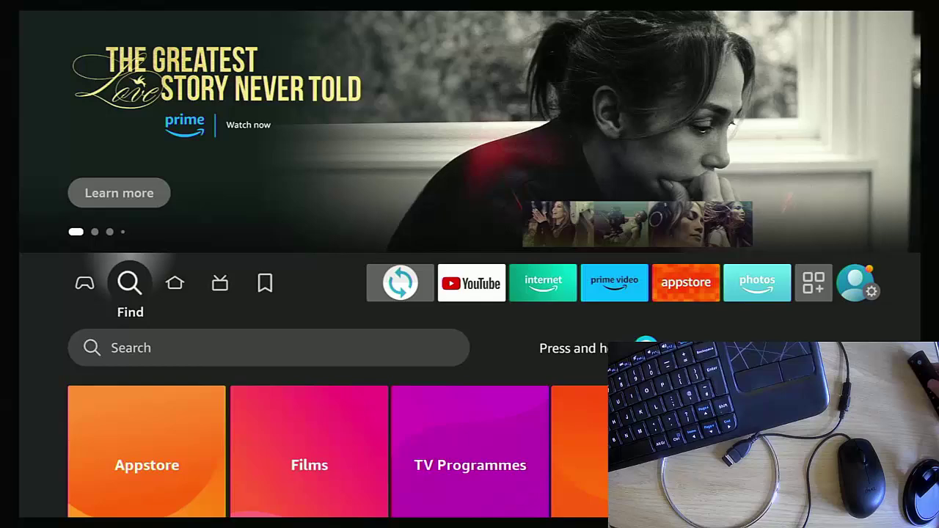
key(Down)
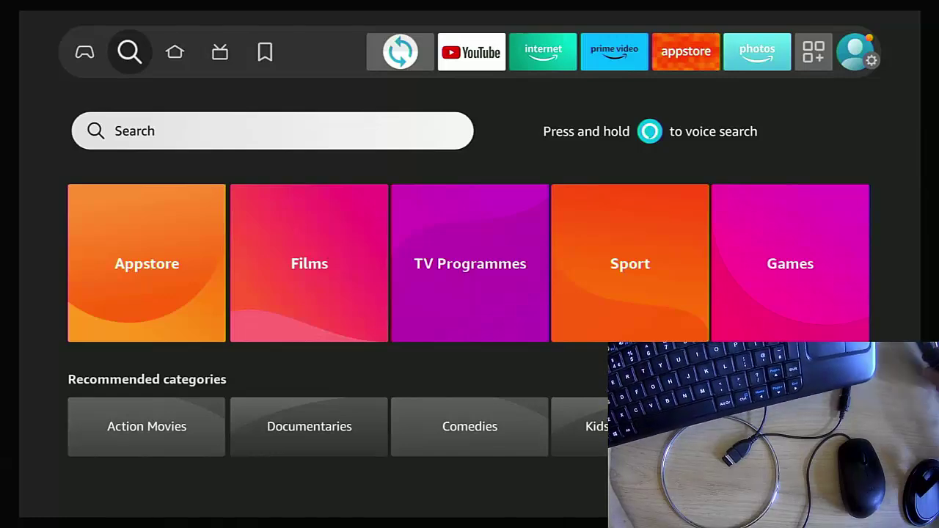
key(Down)
key(Up)
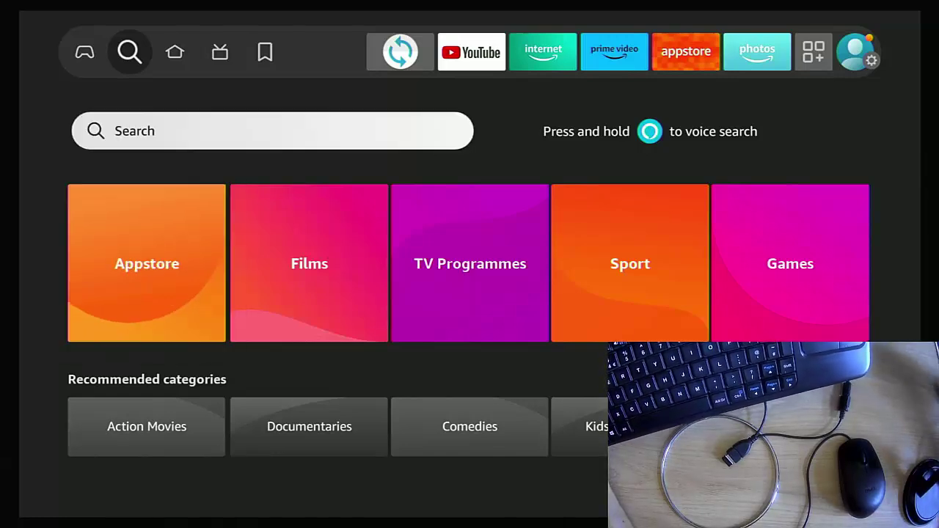
key(Return)
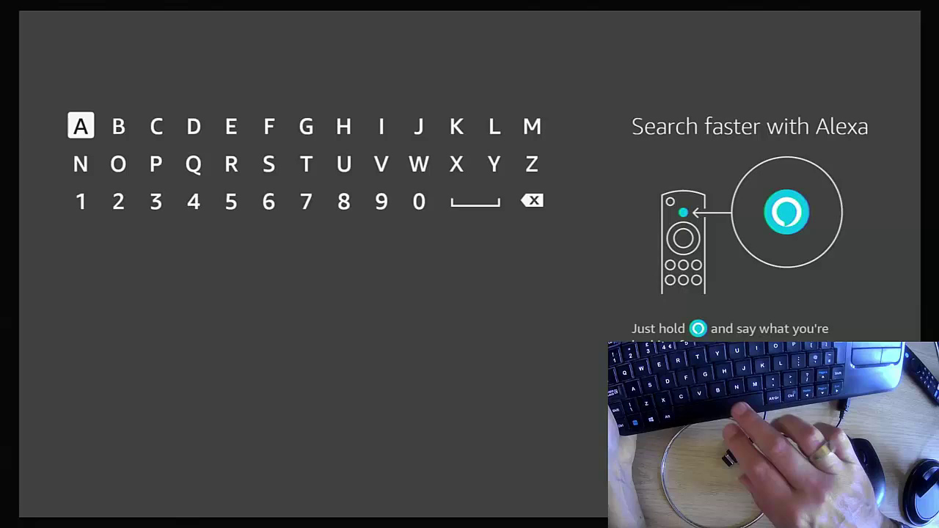
text(bbc)
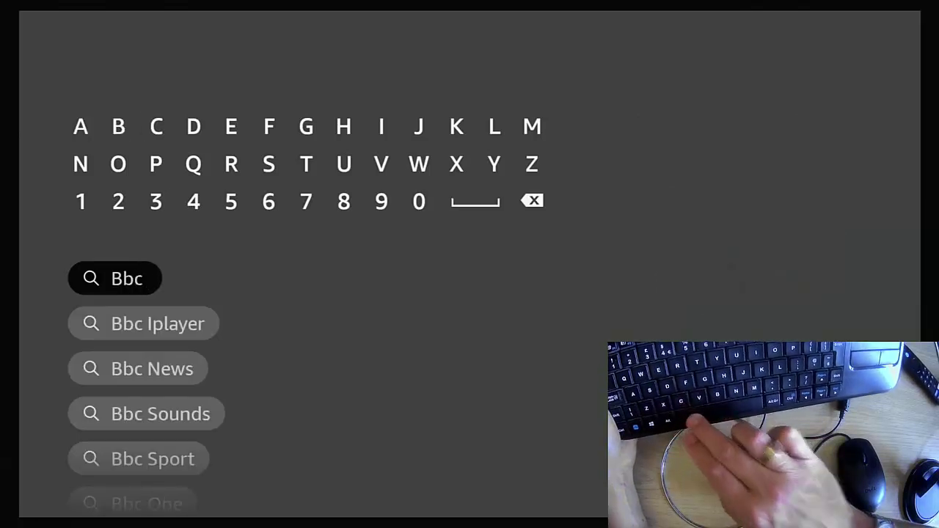
text( ipl)
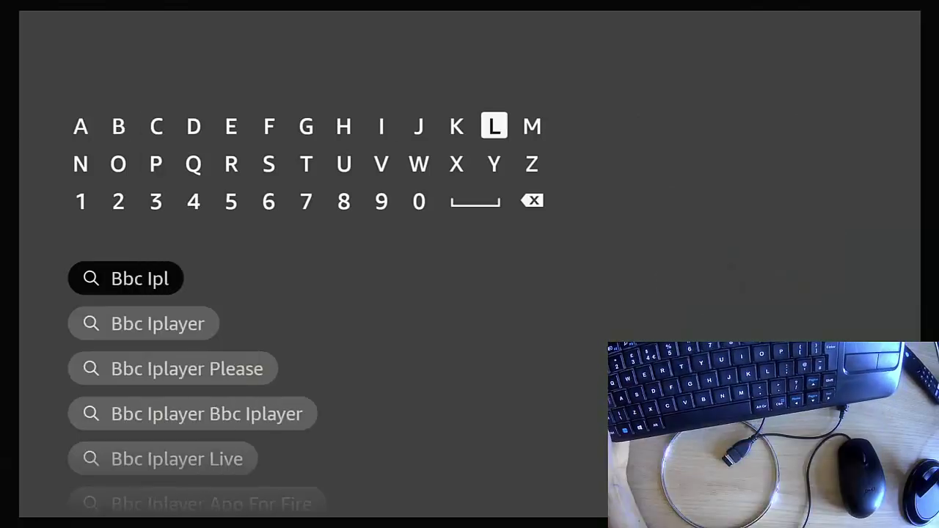
key(Escape)
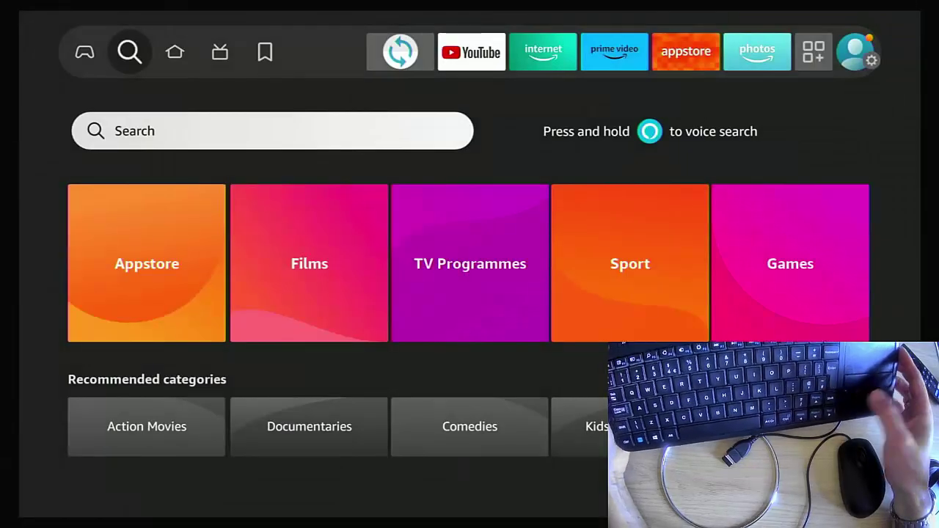
key(Down)
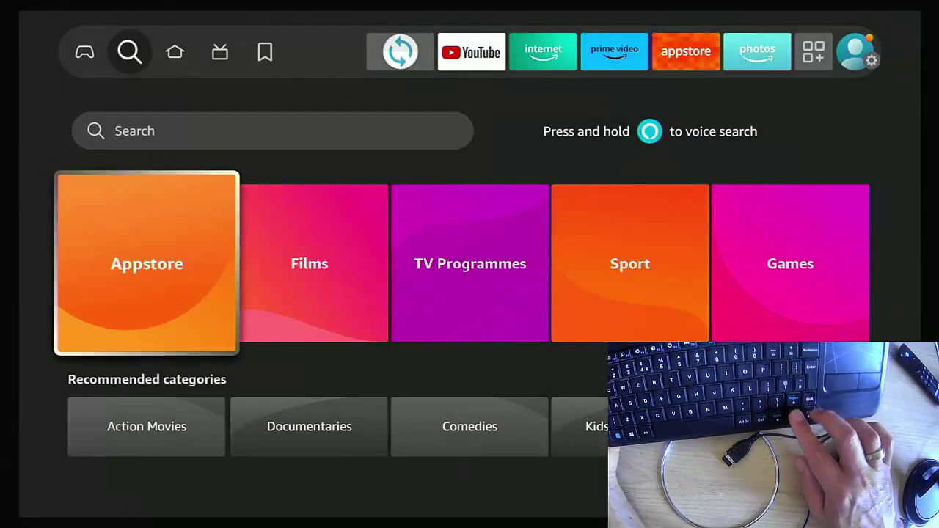
key(Down)
key(Up)
key(Up)
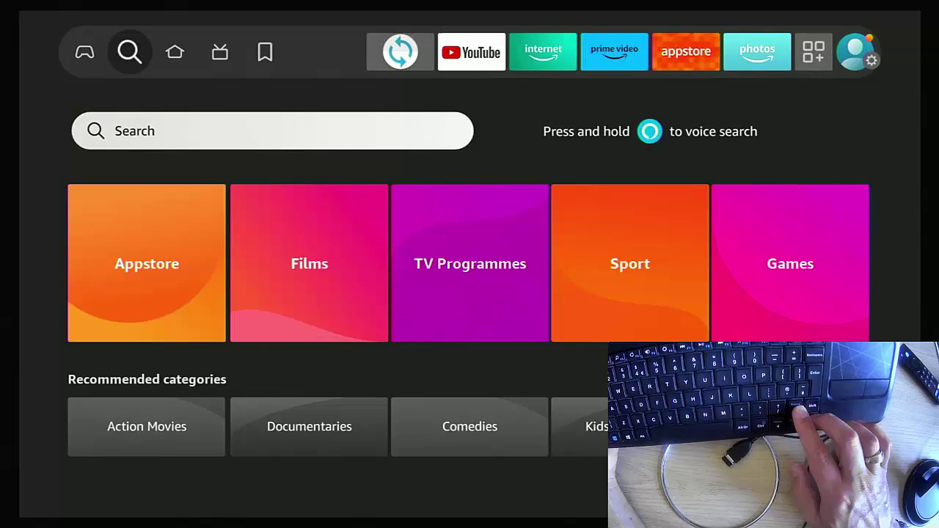
- Leave the Find page and go to the Fire TV settings page
key(Escape)
key(Right)
key(Right)
key(Right)
key(Right)
key(Right)
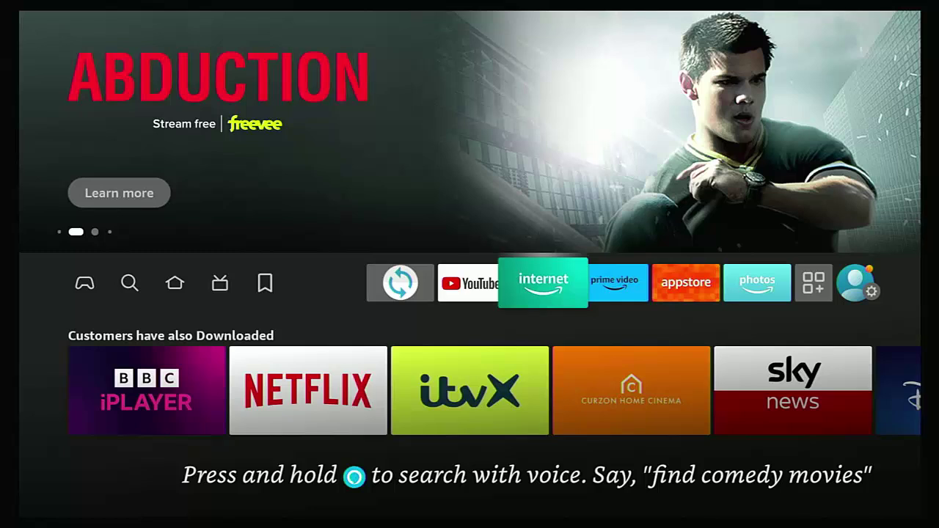
key(Right)
key(Right)
key(Right)
key(Right)
key(Right)
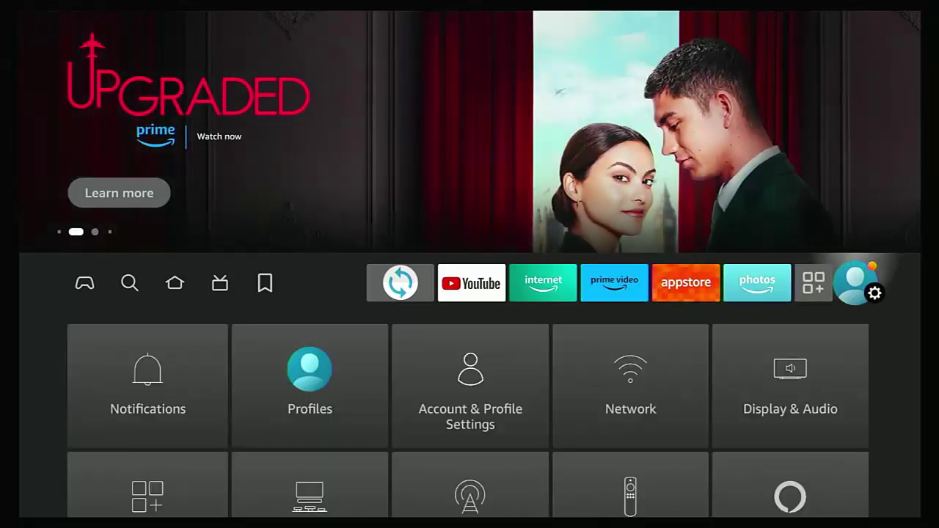
- Open the Remotes & Bluetooth Devices settings
key(Down)
key(Down)
key(Right)
key(Right)
key(Right)
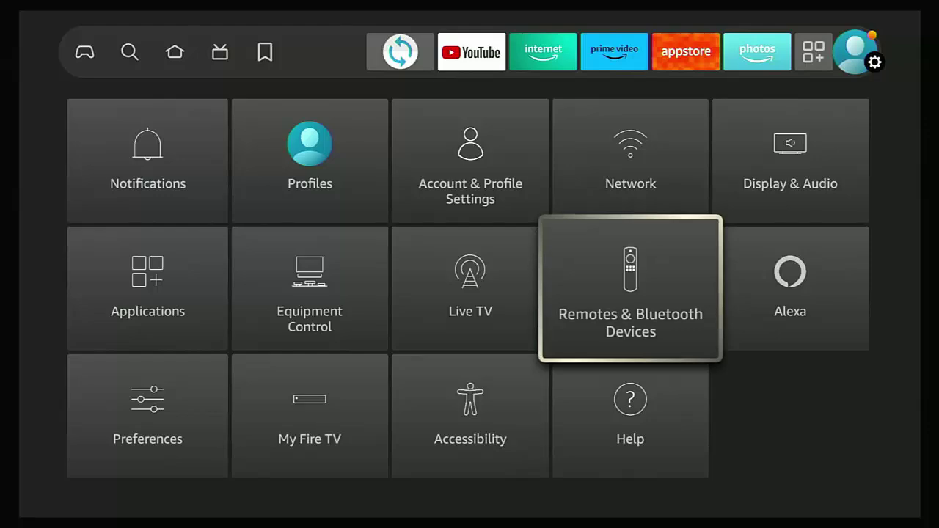
key(Return)
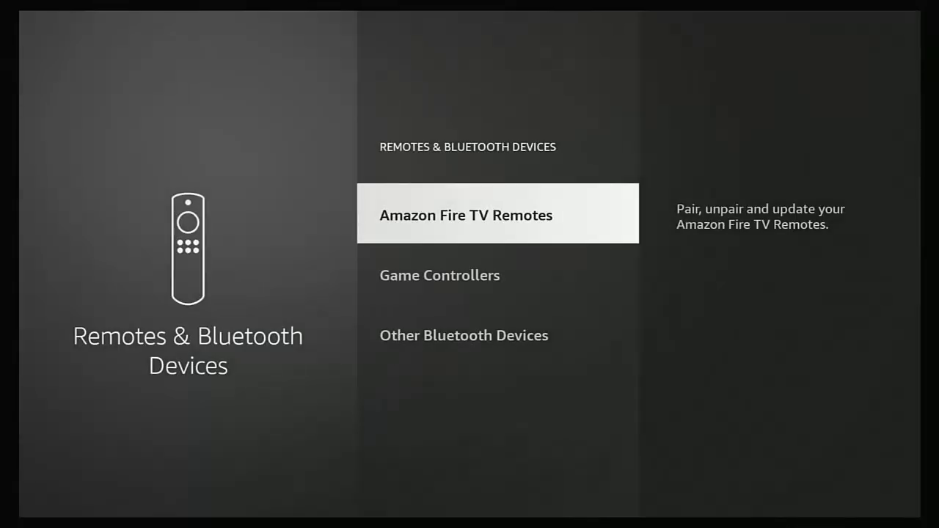
- Start adding a new Bluetooth device under Other Bluetooth Devices
key(Down)
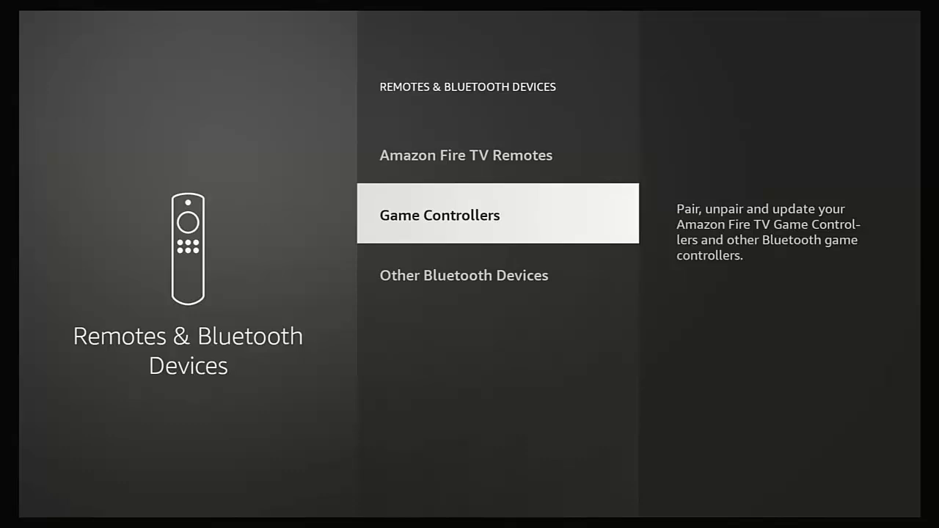
key(Down)
key(Return)
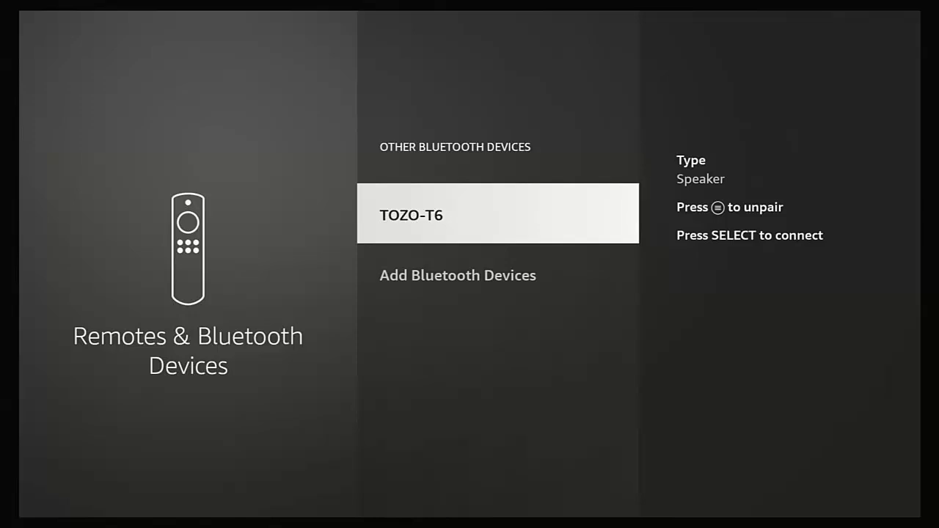
key(Down)
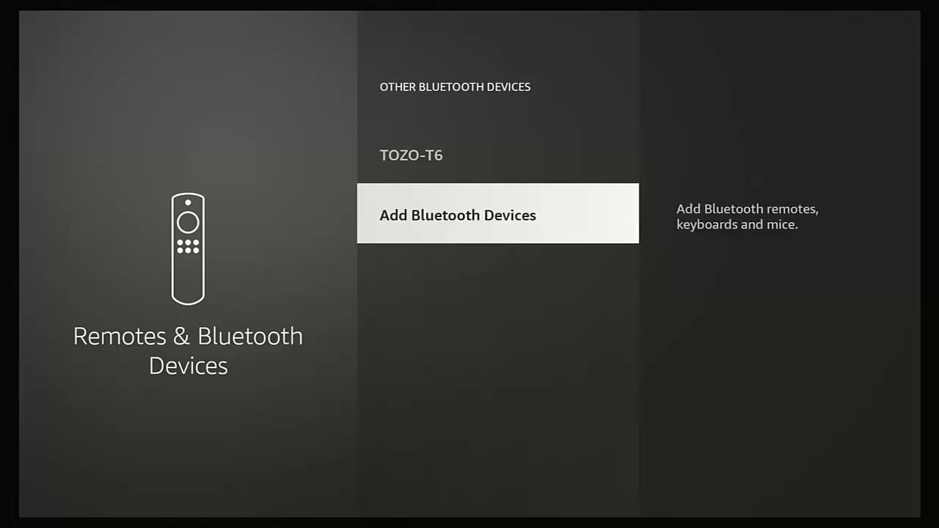
key(Return)
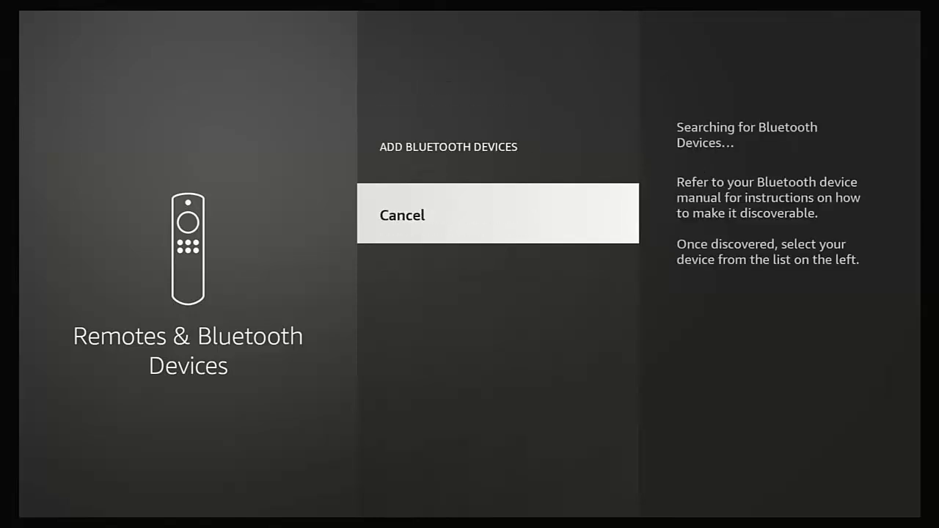